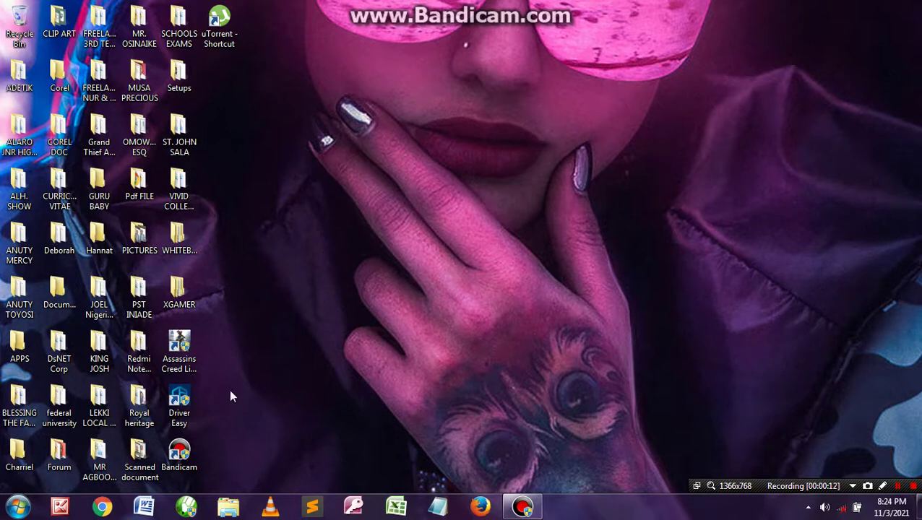
pyautogui.moveTo(245, 393); pyautogui.dragTo(195, 411)
pyautogui.moveTo(255, 416); pyautogui.dragTo(239, 393)
# Search the computer's programs for "windows update" and dismiss the search.
pyautogui.press('super')
pyautogui.write('w')
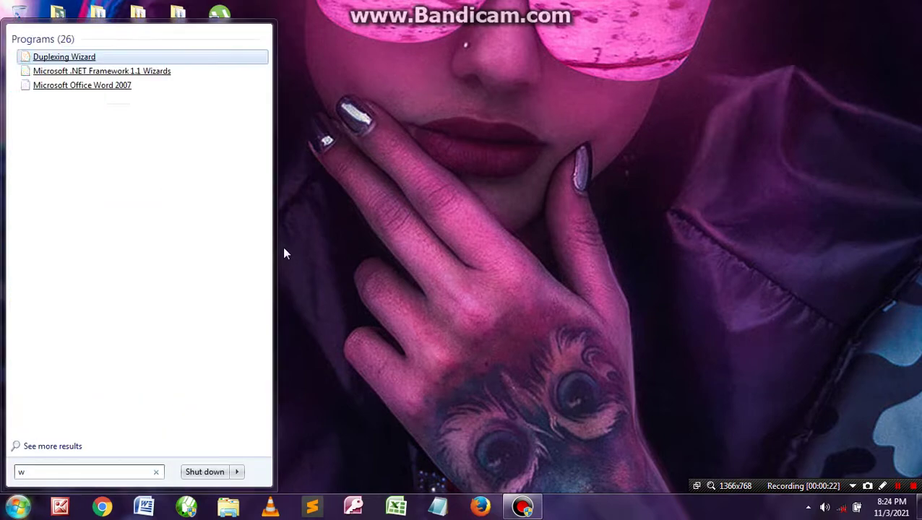
pyautogui.write('indows up')
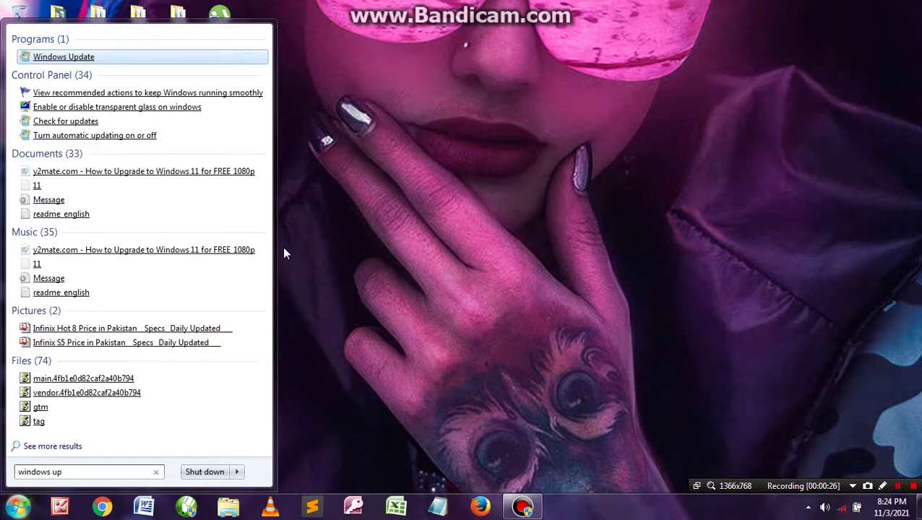
pyautogui.write('date')
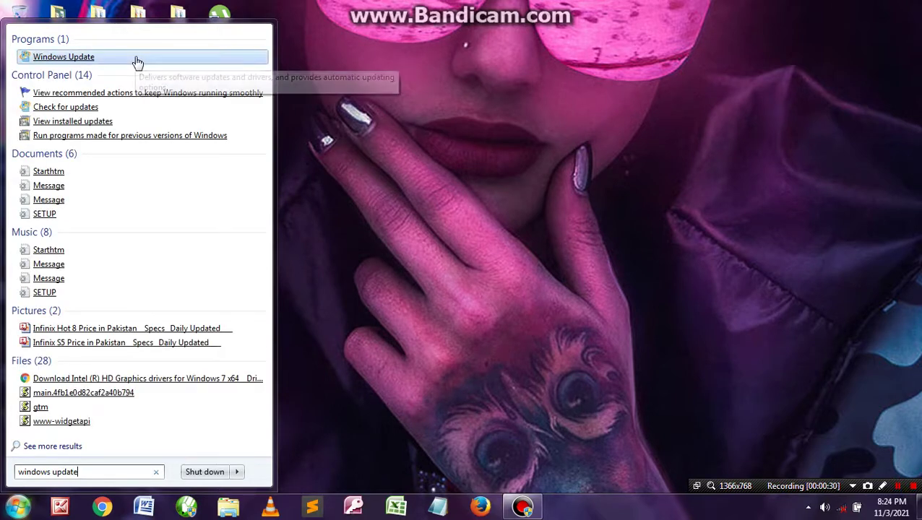
pyautogui.click(409, 183)
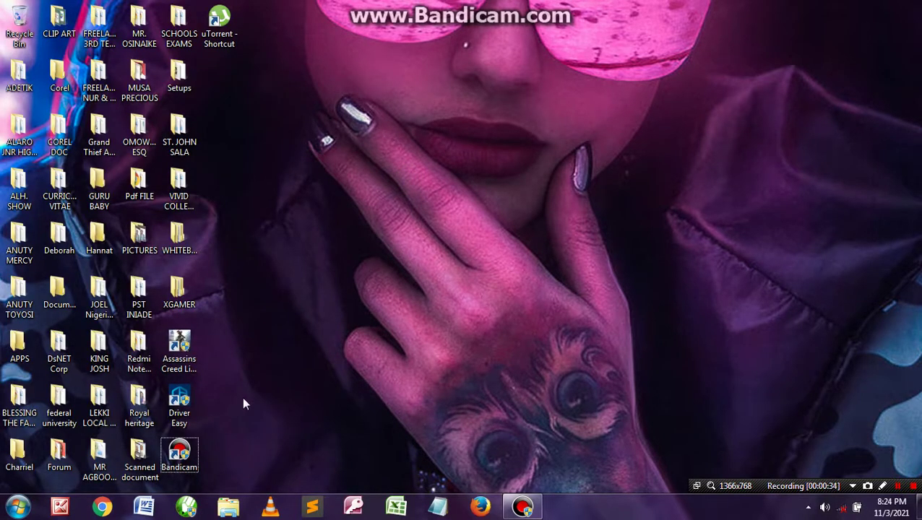
# Launch Driver Easy from the desktop with administrator rights.
pyautogui.moveTo(242, 398)
pyautogui.mouseDown()
pyautogui.moveTo(165, 418)
pyautogui.moveTo(195, 419)
pyautogui.moveTo(250, 383)
pyautogui.mouseUp()
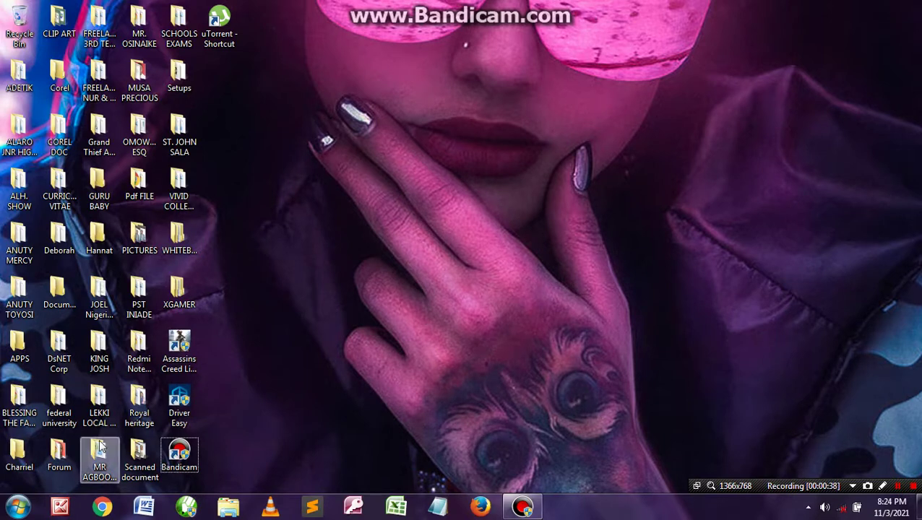
pyautogui.click(179, 407)
pyautogui.rightClick(180, 409)
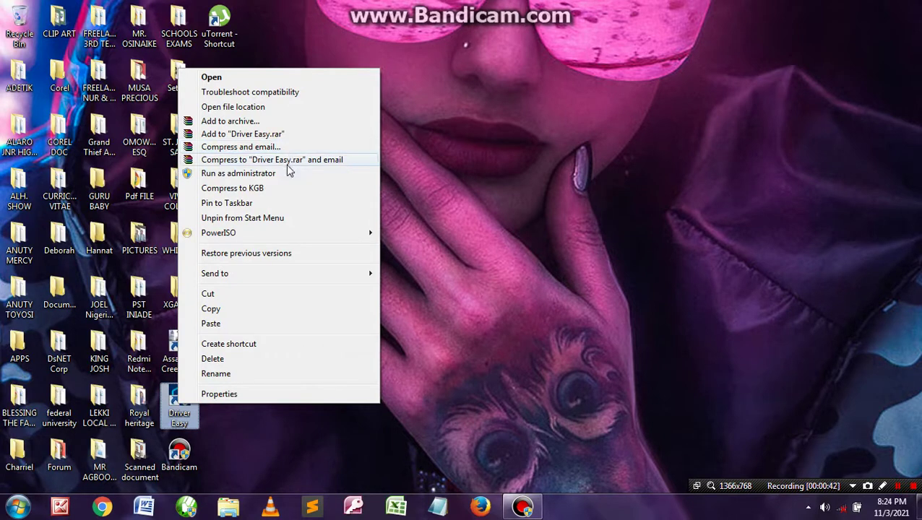
pyautogui.click(284, 177)
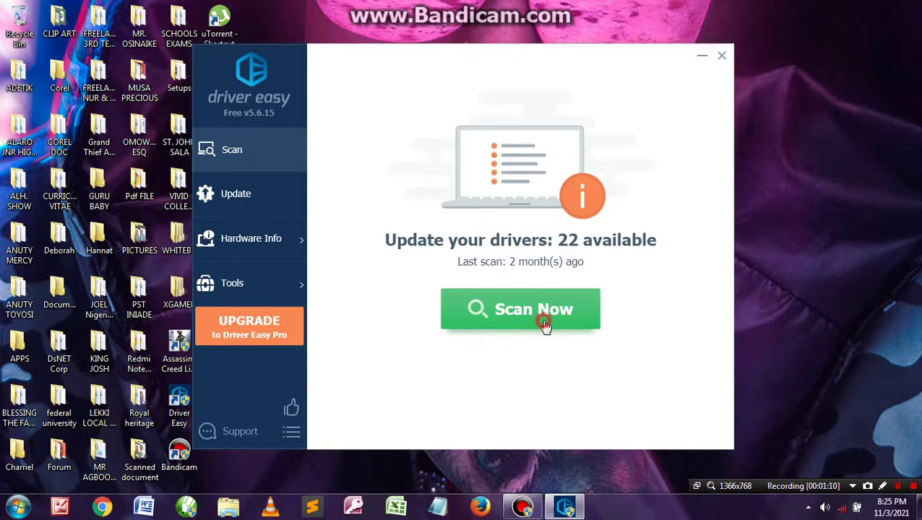
# Try a driver scan and stop it, then check the computer's network connection status.
pyautogui.click(510, 309)
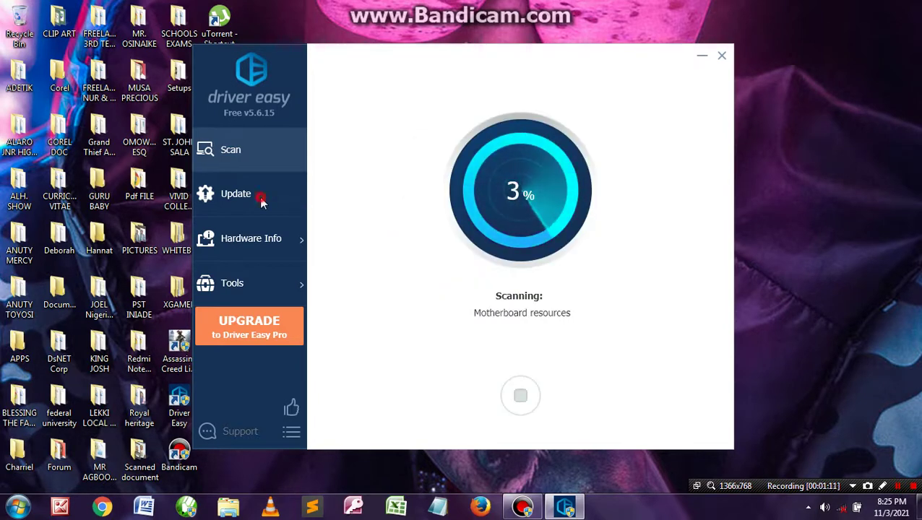
pyautogui.click(520, 395)
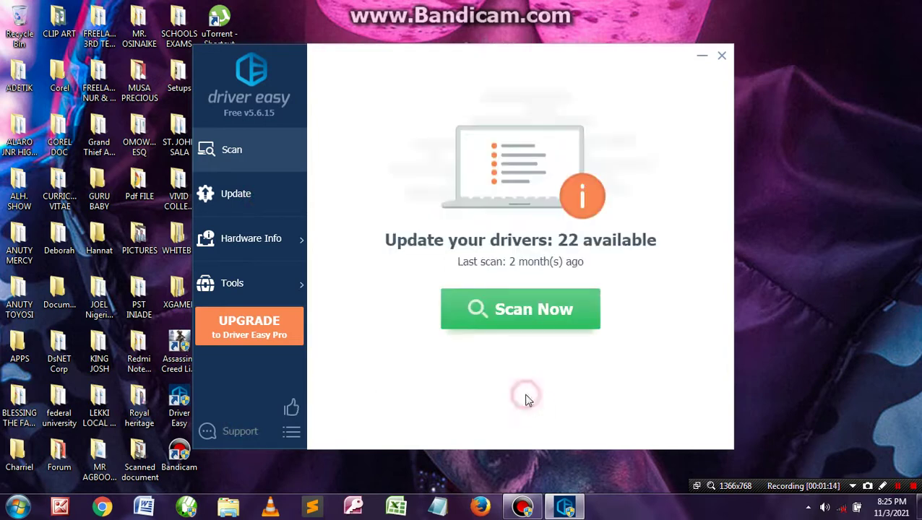
pyautogui.click(261, 197)
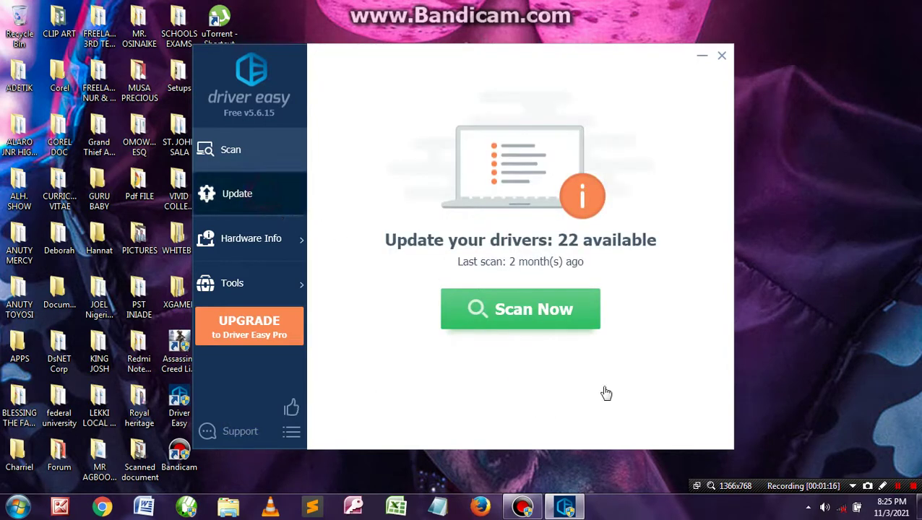
pyautogui.click(840, 507)
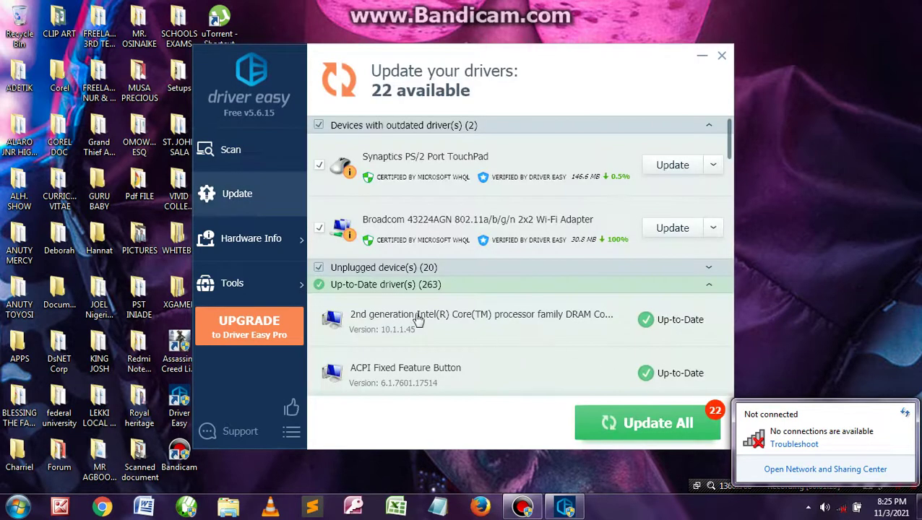
# Start the driver scan again and stop it while it is running.
pyautogui.click(249, 155)
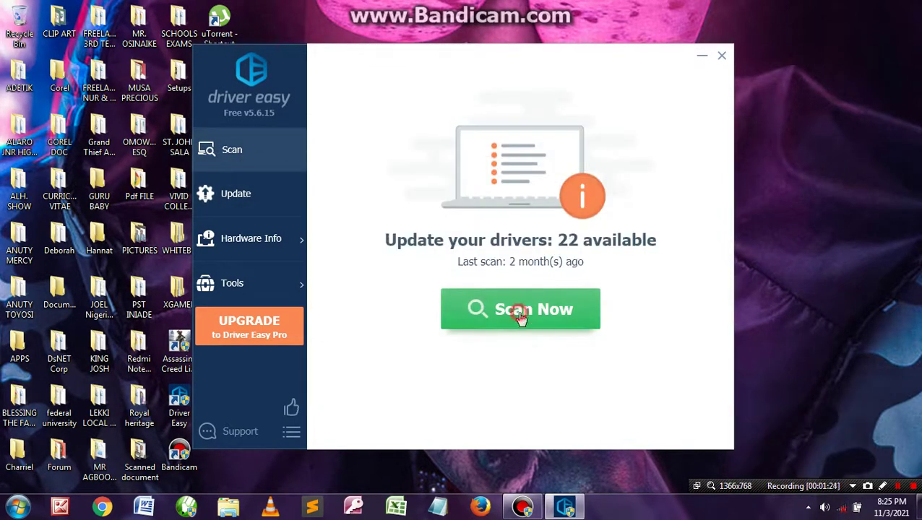
pyautogui.click(522, 312)
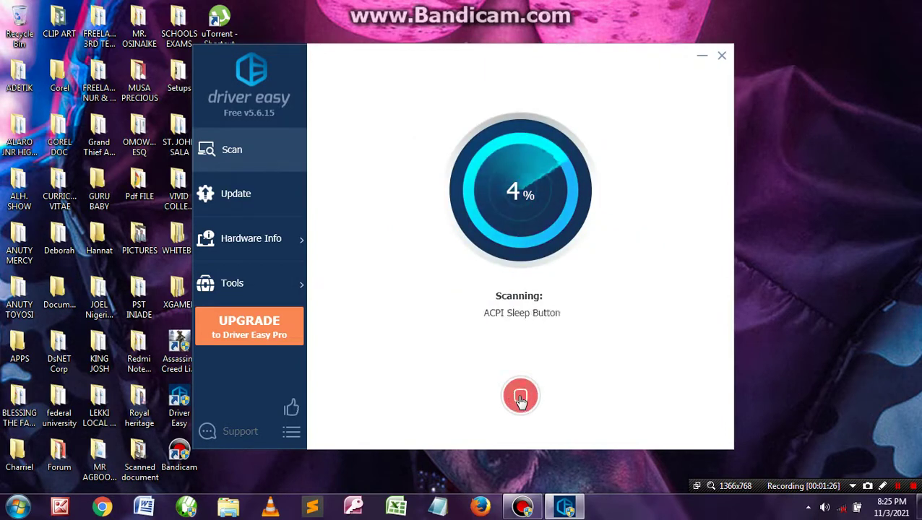
pyautogui.click(521, 391)
# Review the list of available driver updates, expanding the unplugged devices section.
pyautogui.click(262, 199)
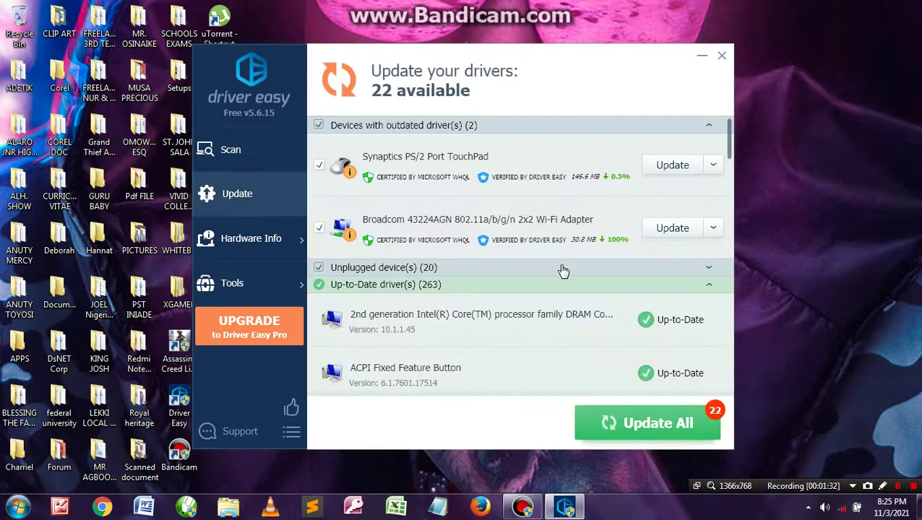
pyautogui.scroll(-3, 564, 271)
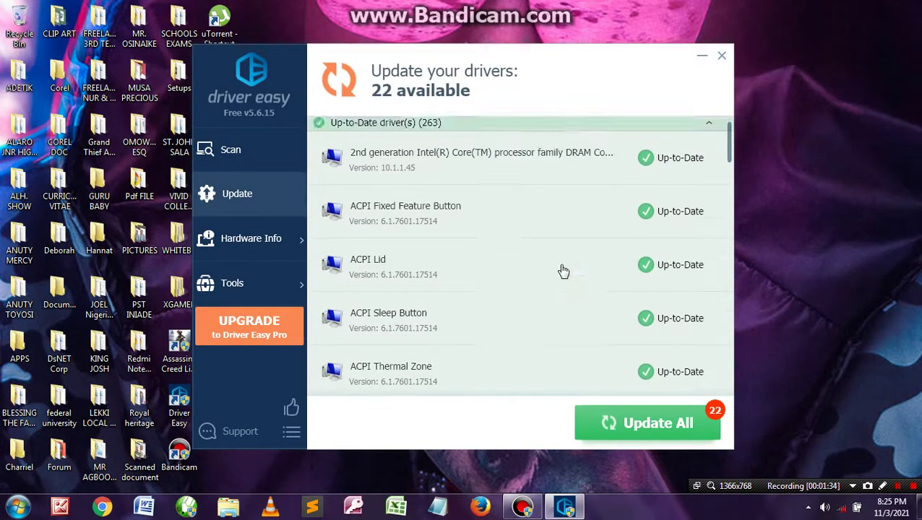
pyautogui.scroll(3, 564, 271)
pyautogui.click(711, 269)
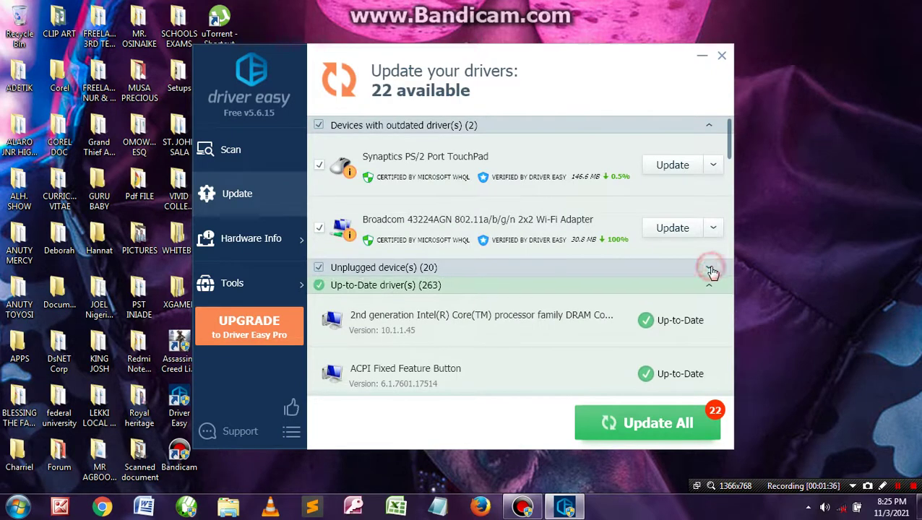
pyautogui.scroll(-5, 654, 274)
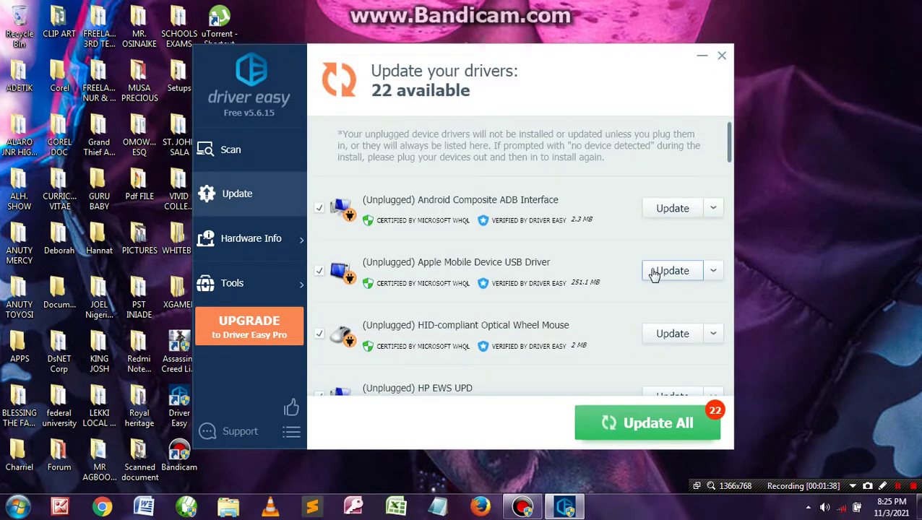
pyautogui.scroll(4, 657, 206)
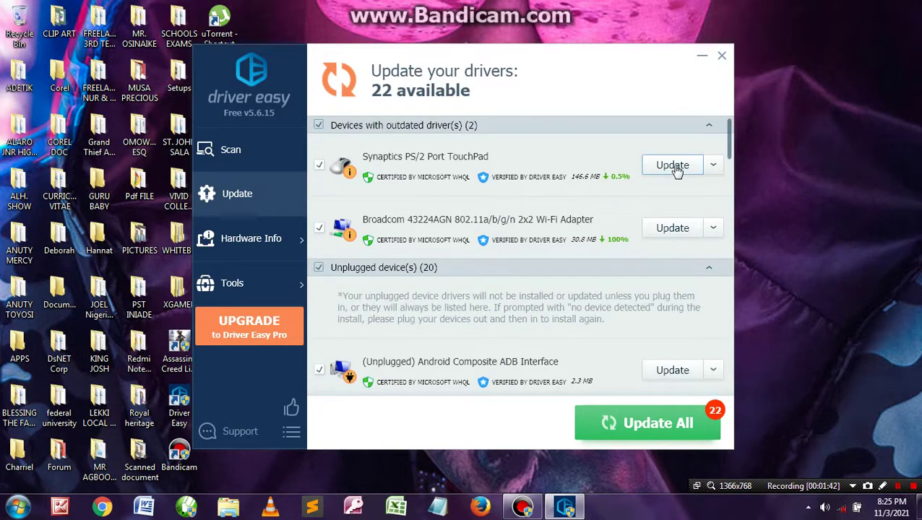
# Start updating the Broadcom 43224AGN Wi-Fi adapter, dismiss the update wizard and minimize the driver folder.
pyautogui.click(673, 229)
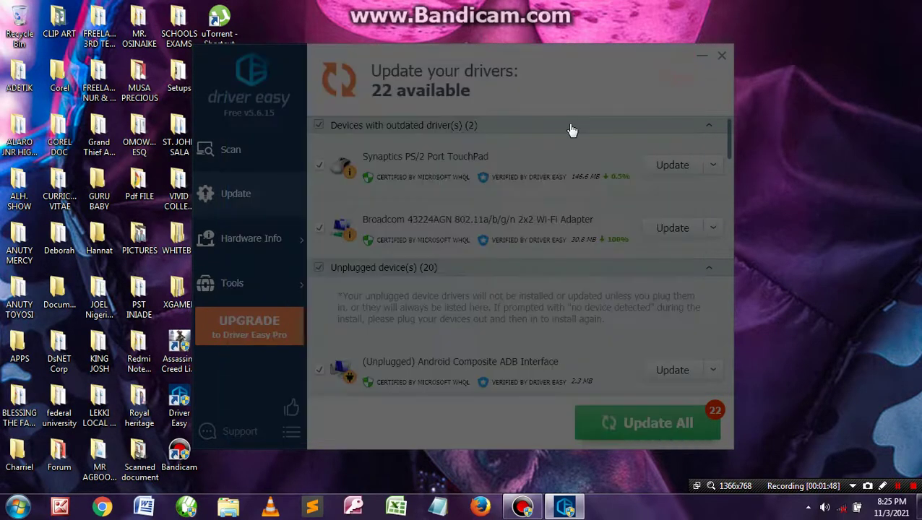
pyautogui.click(687, 62)
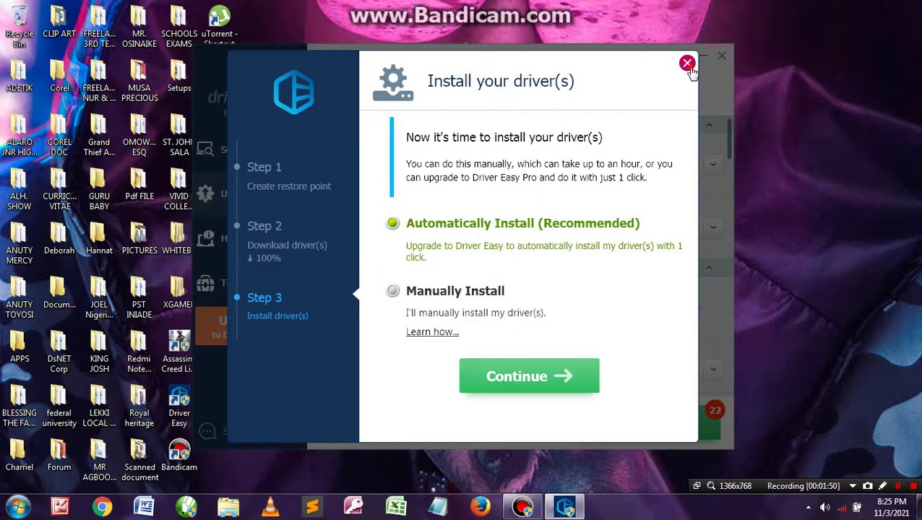
pyautogui.click(687, 63)
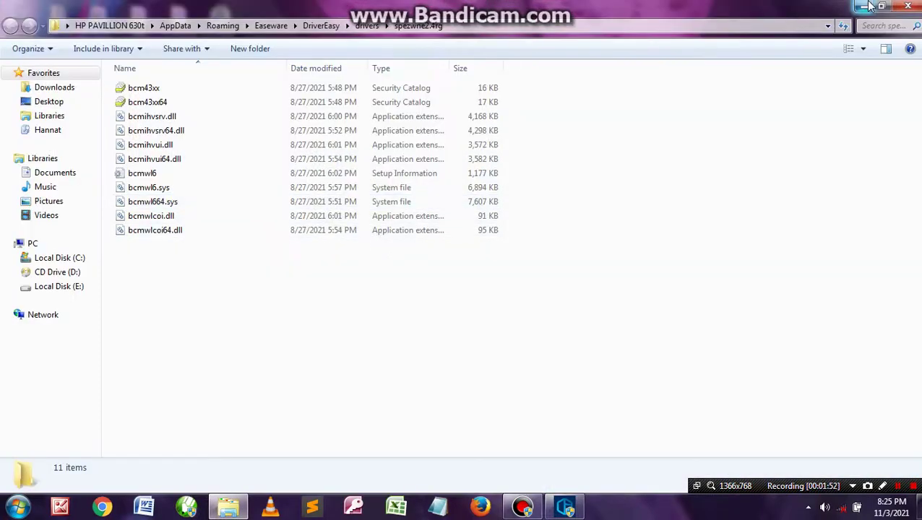
pyautogui.click(869, 6)
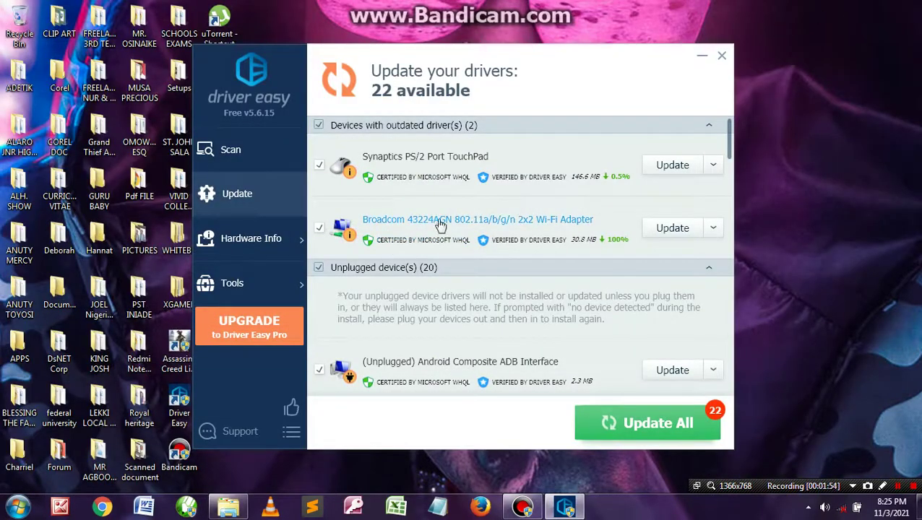
# Compare the current and new driver details of the Broadcom 43224AGN Wi-Fi adapter and close them.
pyautogui.click(501, 219)
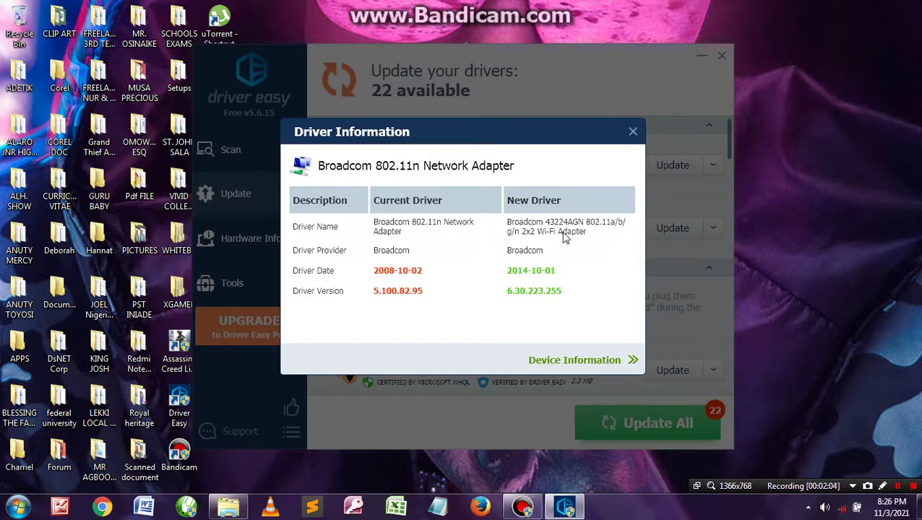
pyautogui.click(635, 132)
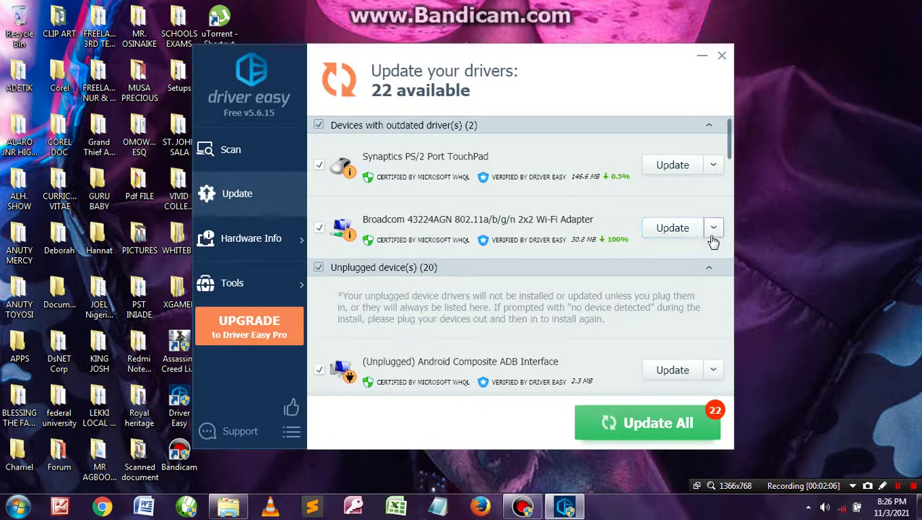
# Update the Broadcom 43224AGN Wi-Fi adapter, dismissing the Pro upgrade offers for restore point and installation to reach its downloaded driver folder.
pyautogui.click(682, 229)
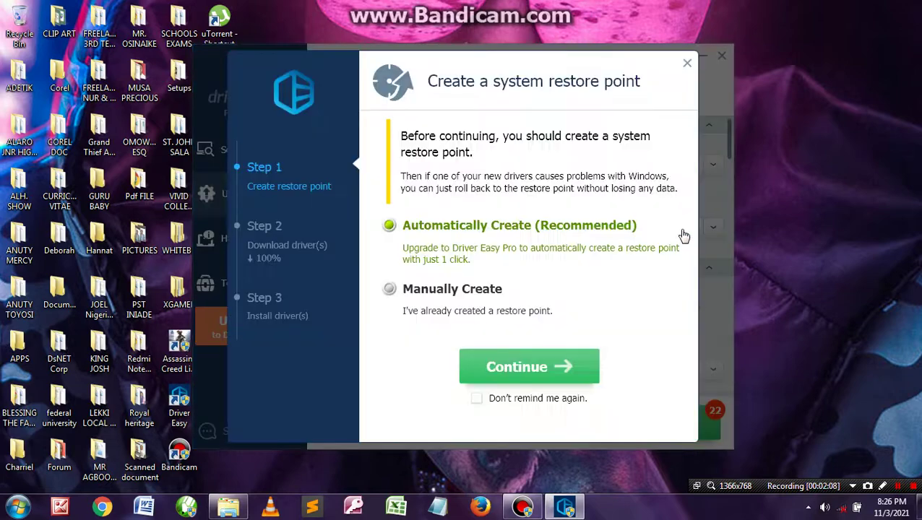
pyautogui.click(518, 382)
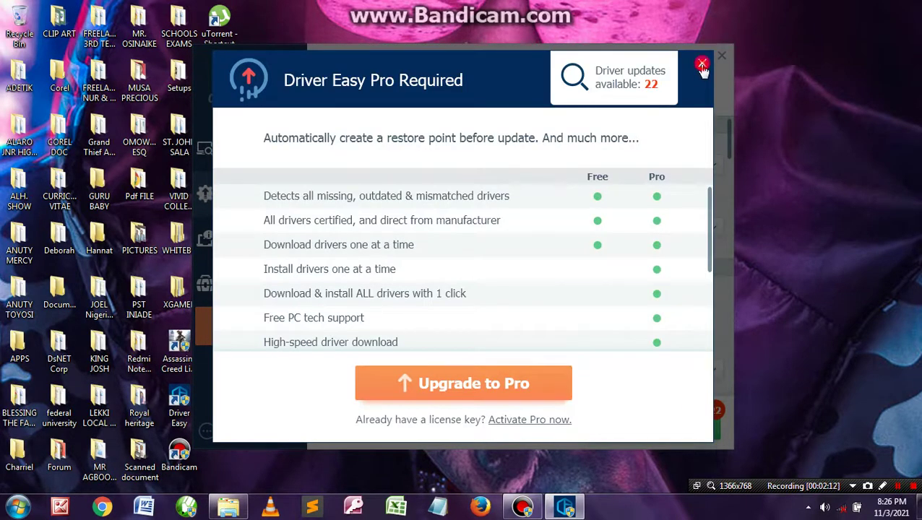
pyautogui.click(701, 66)
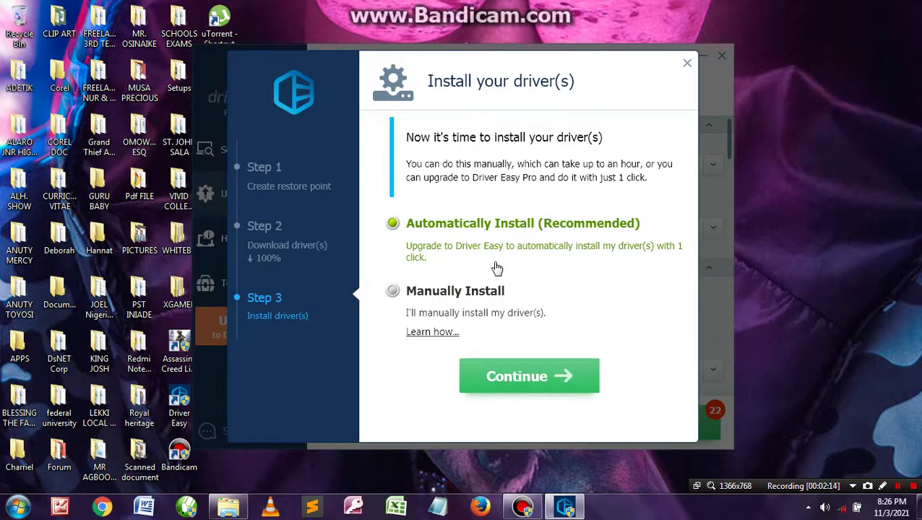
pyautogui.click(528, 376)
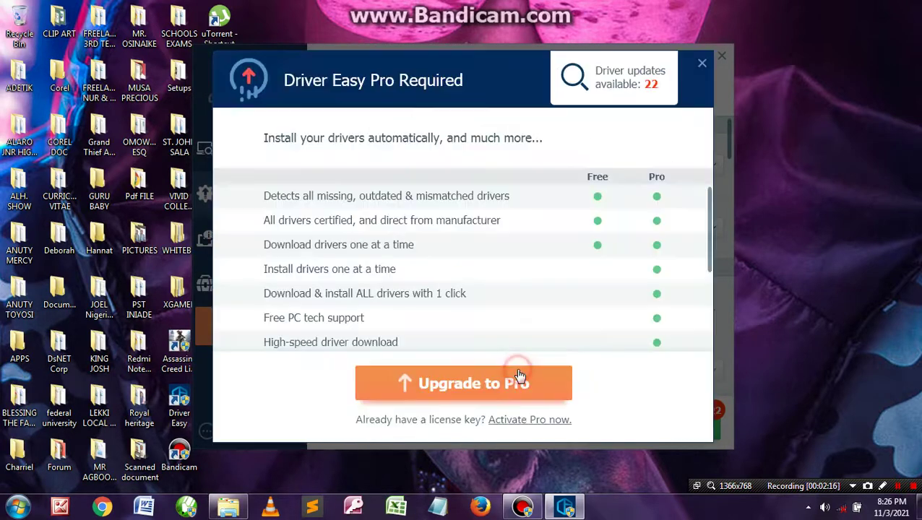
pyautogui.click(702, 63)
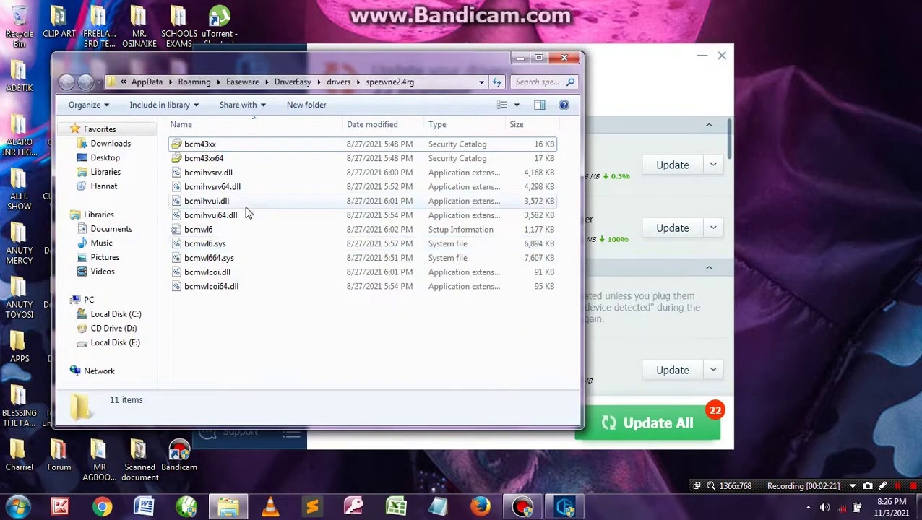
# Copy the full path of the downloaded Broadcom driver folder.
pyautogui.click(443, 81)
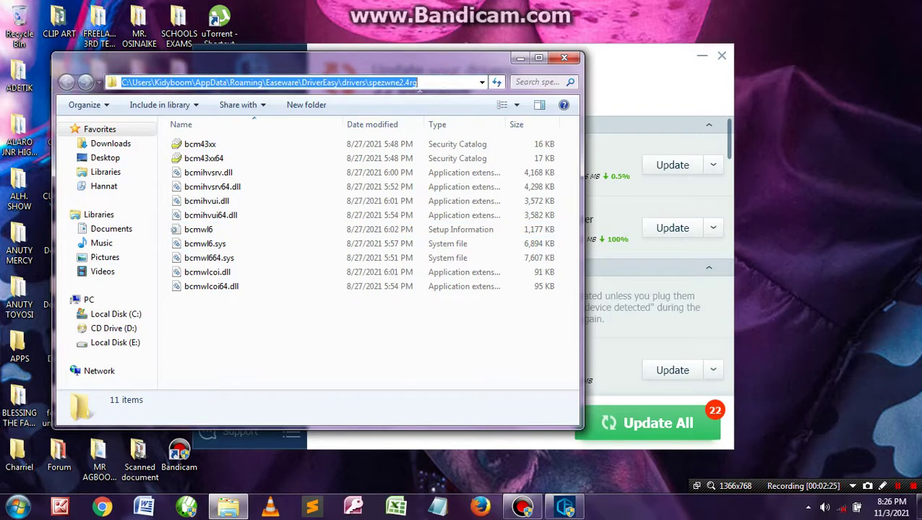
pyautogui.rightClick(413, 85)
pyautogui.click(449, 128)
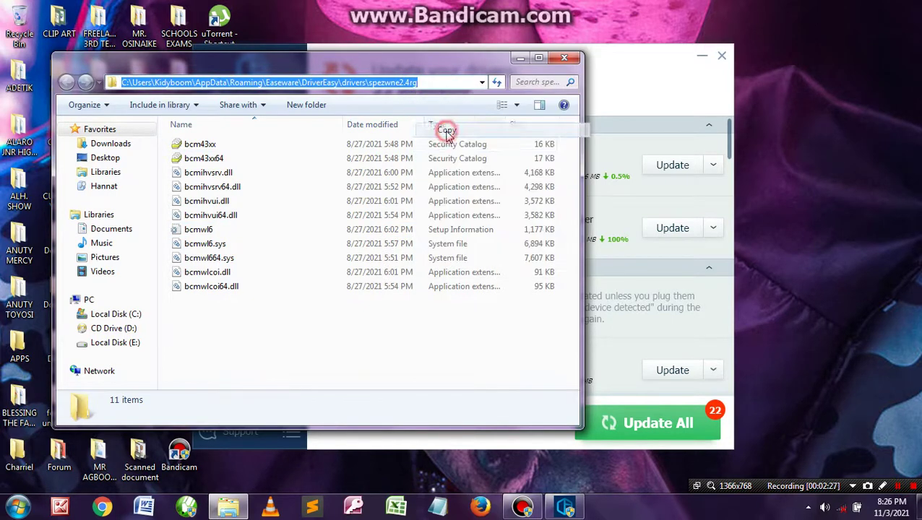
# Search the computer for "device man" and open Device Manager.
pyautogui.click(18, 506)
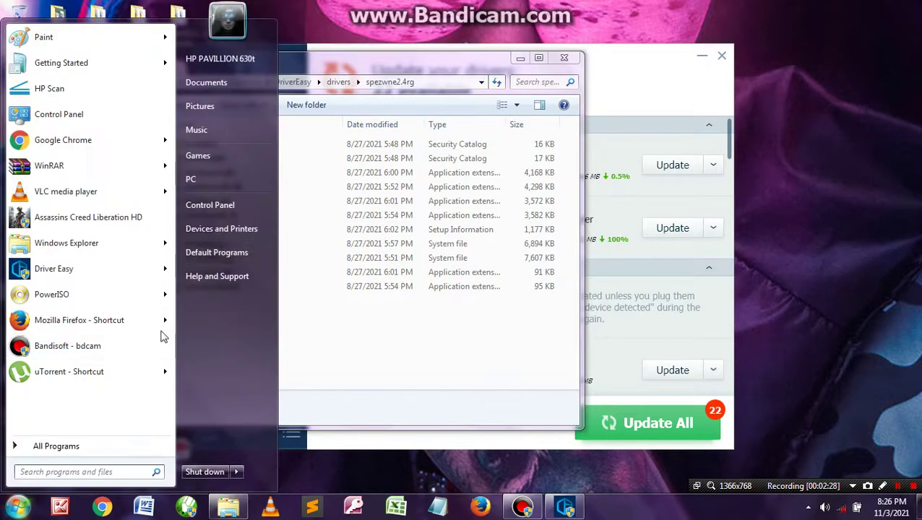
pyautogui.write('devic')
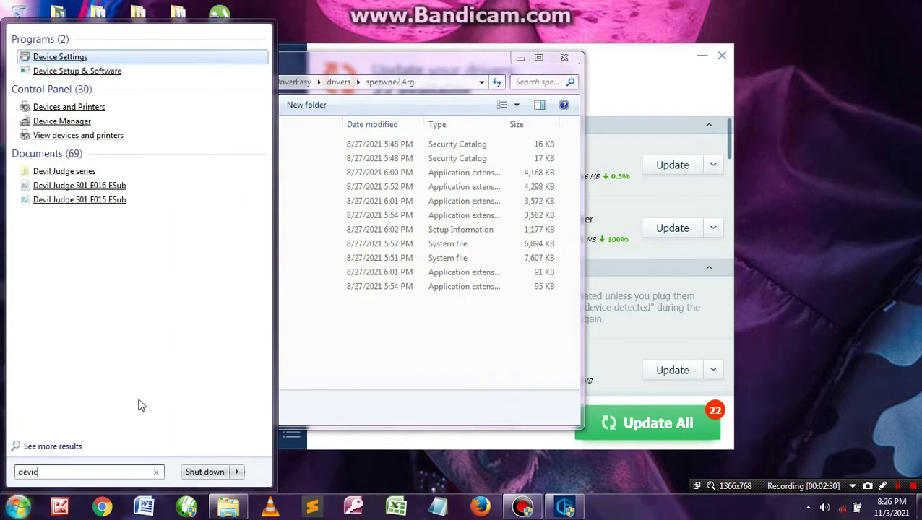
pyautogui.write('e man')
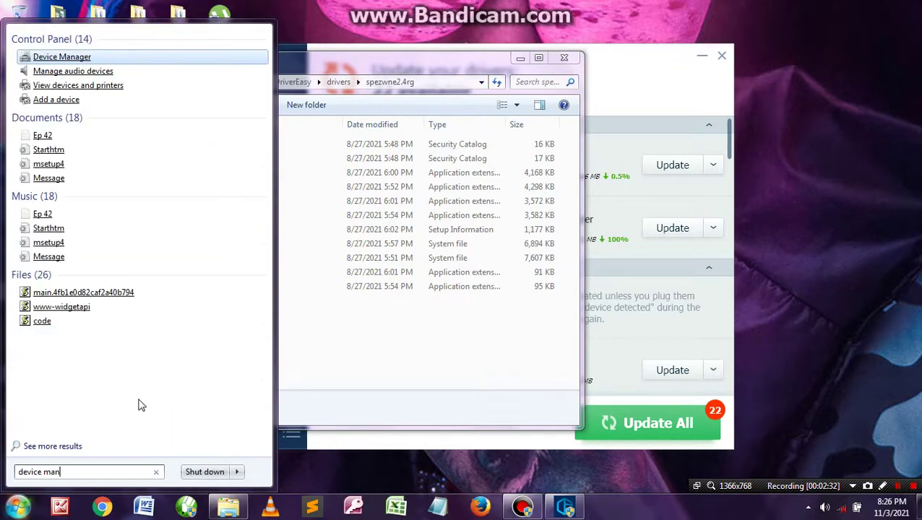
pyautogui.press('Return')
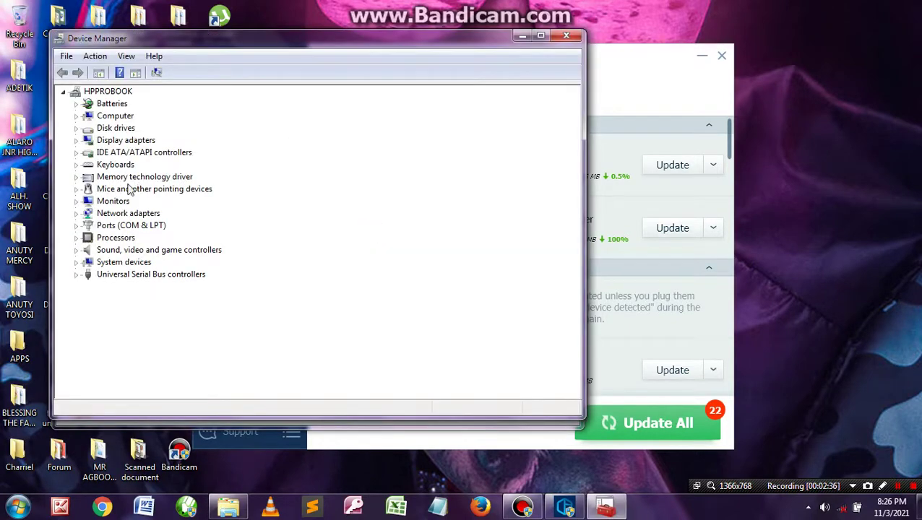
# Open the Broadcom 43224AGN Wi-Fi adapter's driver properties under Network adapters and start updating its driver by browsing the computer for driver software.
pyautogui.click(632, 191)
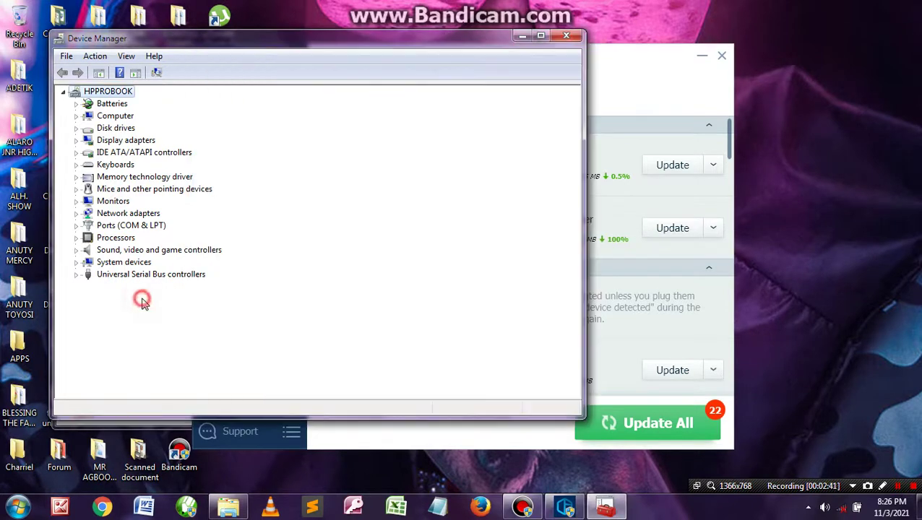
pyautogui.click(141, 299)
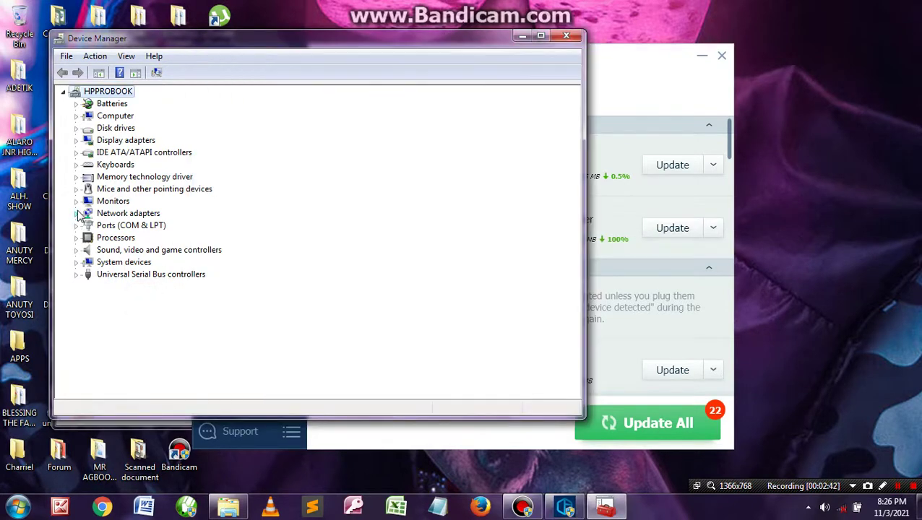
pyautogui.click(76, 214)
pyautogui.click(142, 227)
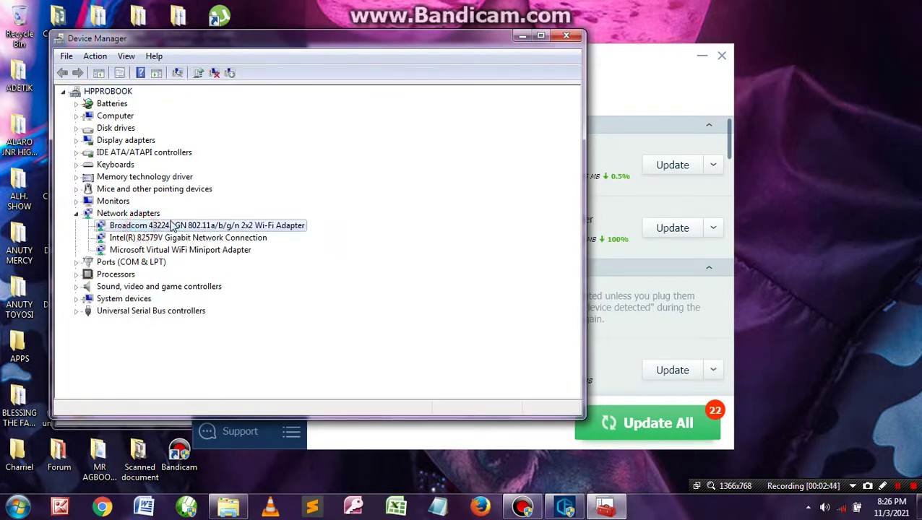
pyautogui.doubleClick(194, 226)
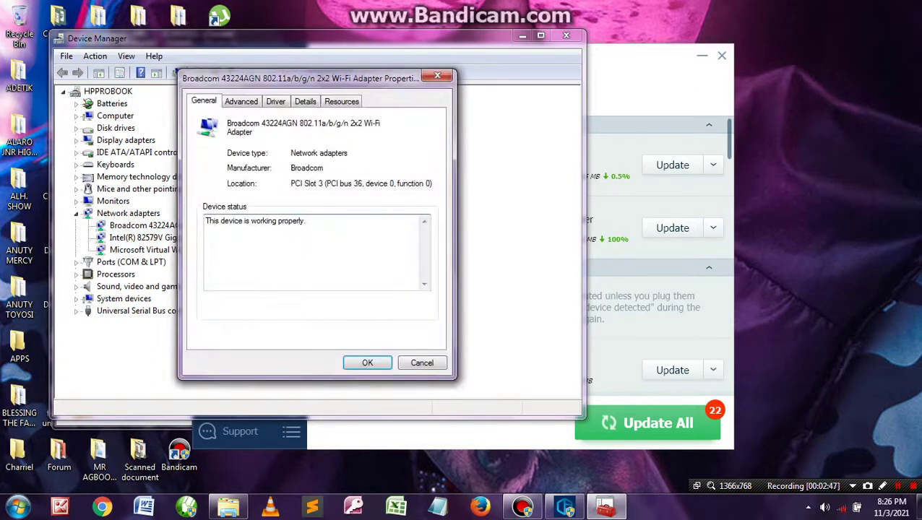
pyautogui.click(282, 104)
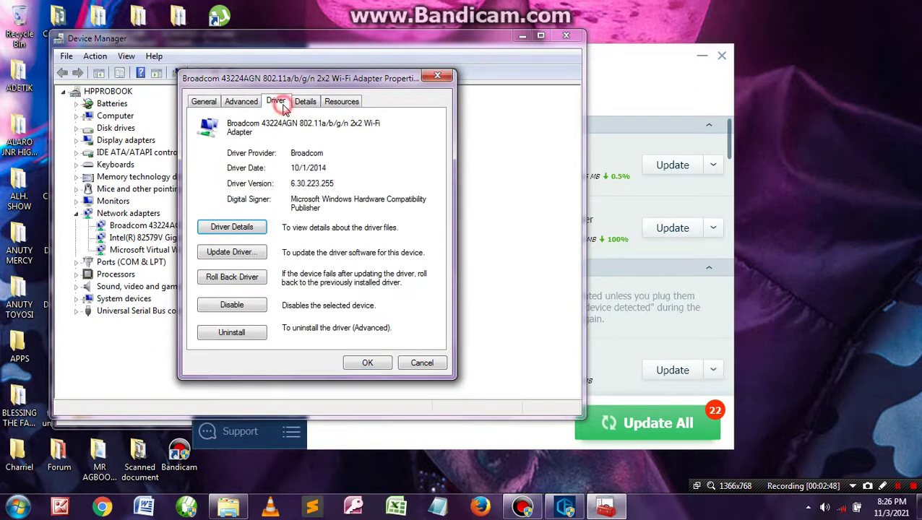
pyautogui.click(242, 255)
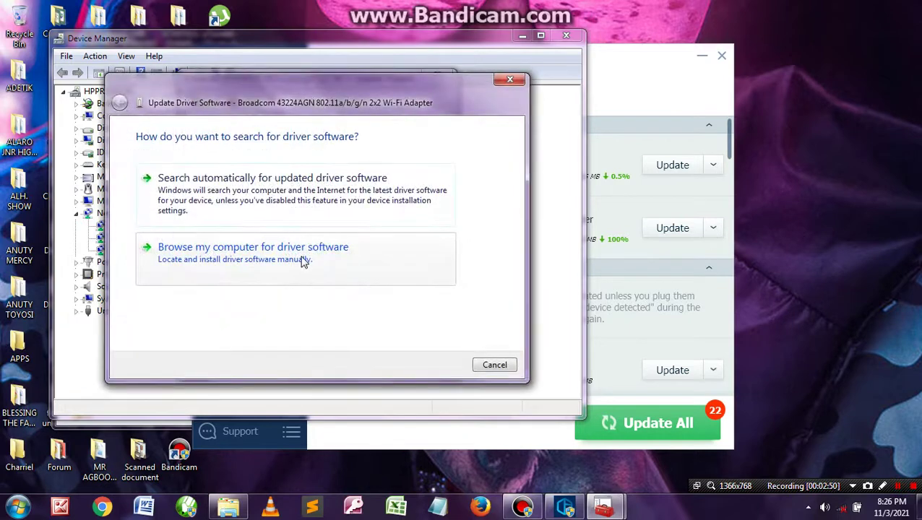
pyautogui.click(307, 273)
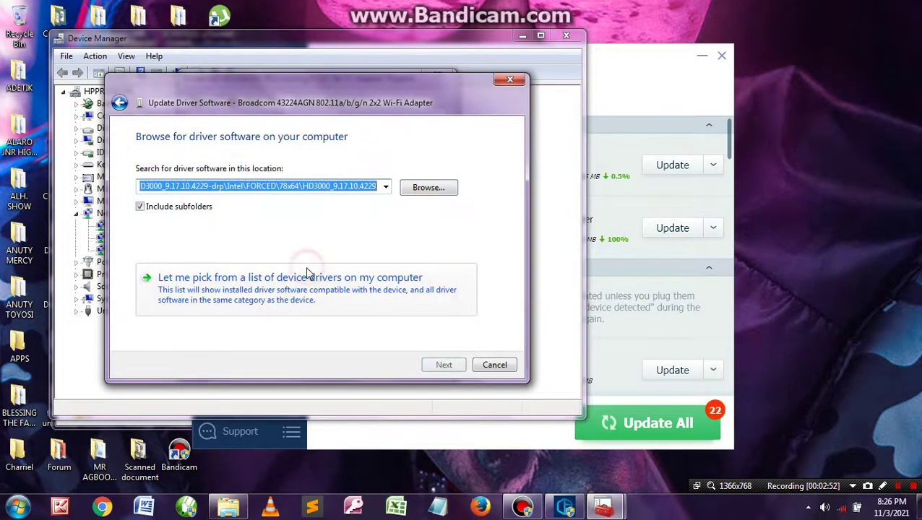
pyautogui.click(293, 306)
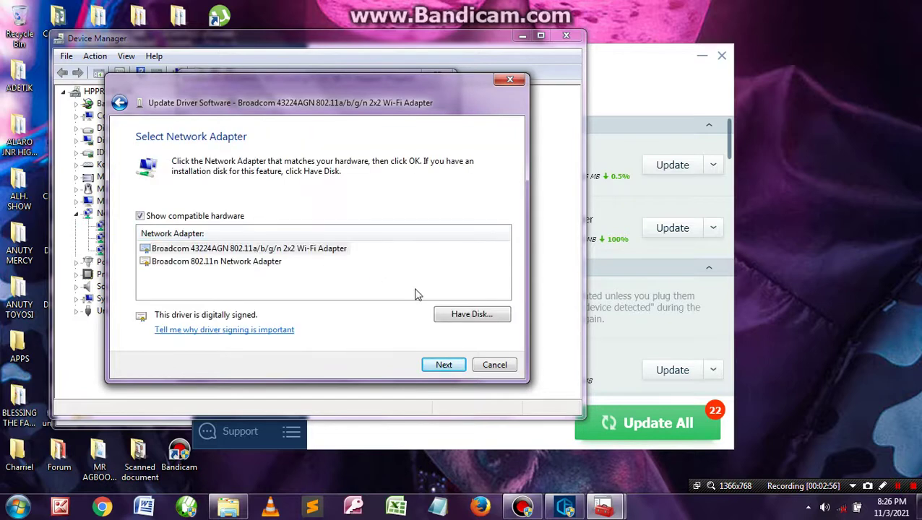
pyautogui.click(119, 102)
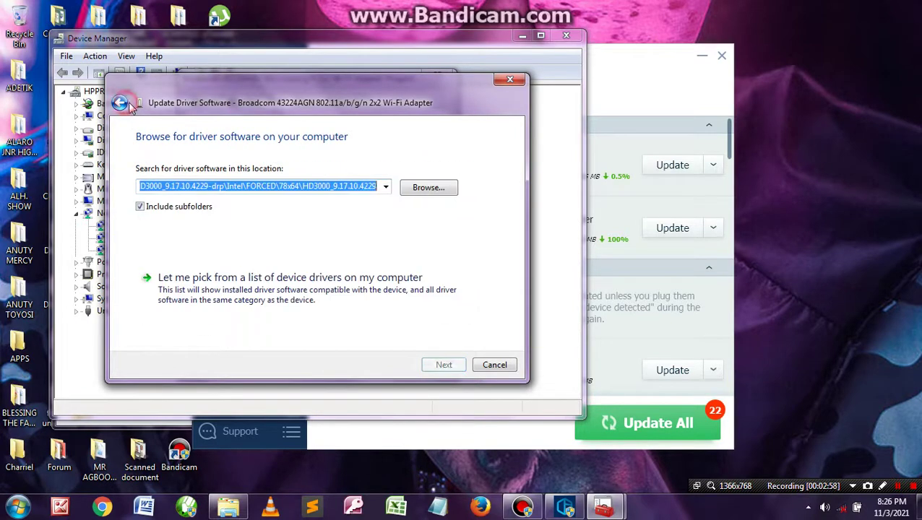
pyautogui.click(420, 187)
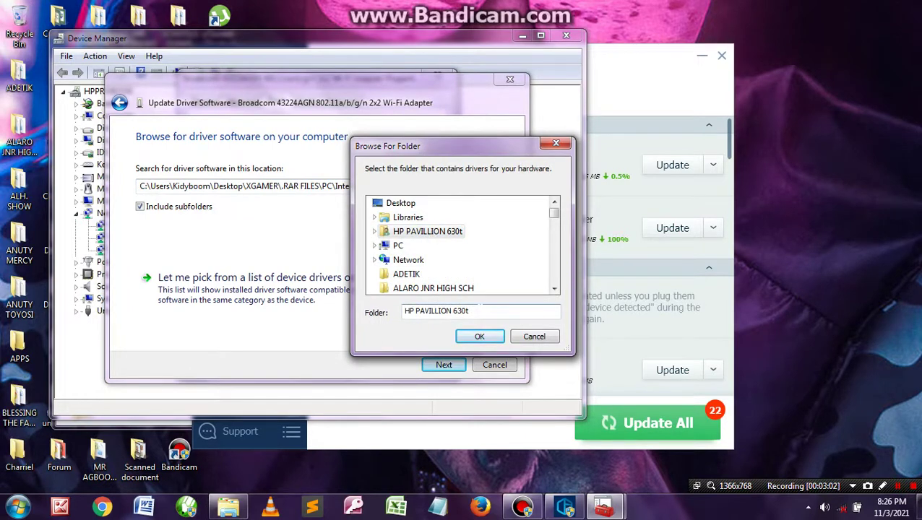
pyautogui.moveTo(554, 212)
pyautogui.mouseDown()
pyautogui.moveTo(555, 278)
pyautogui.moveTo(554, 212)
pyautogui.mouseUp()
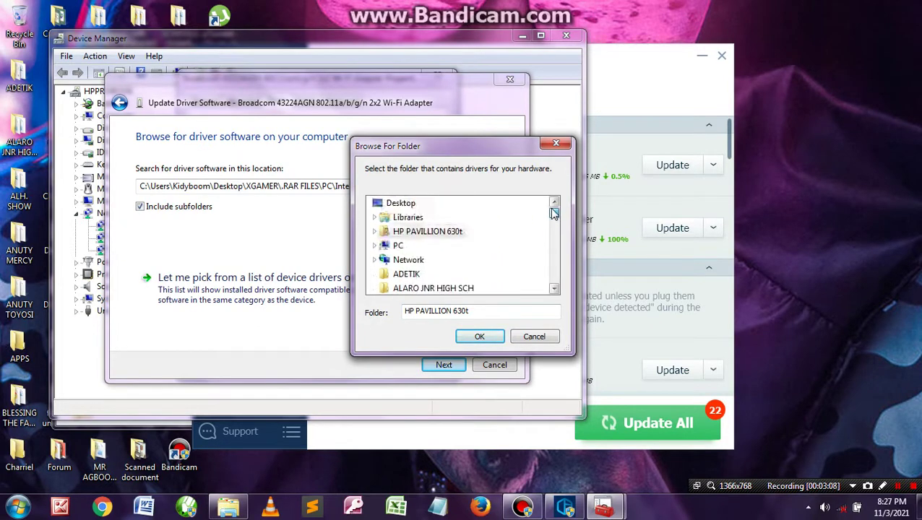
pyautogui.click(376, 246)
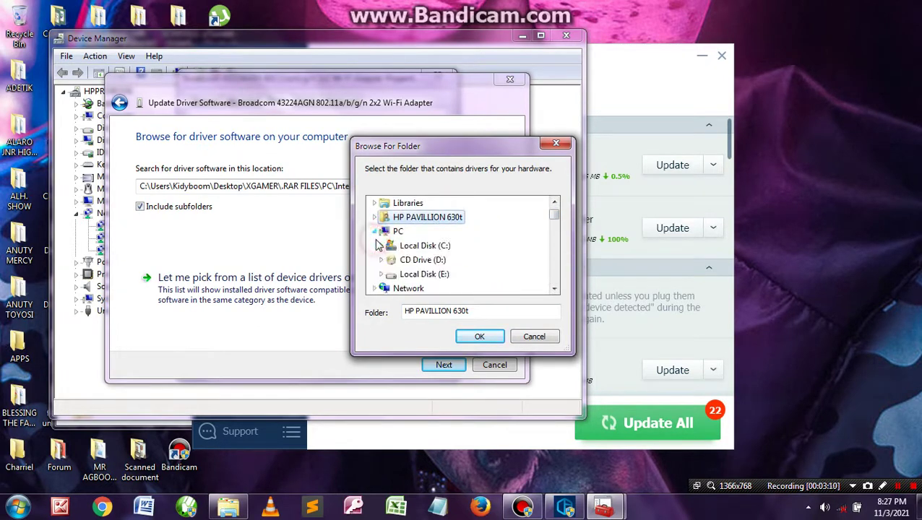
pyautogui.click(380, 246)
pyautogui.scroll(-1, 430, 280)
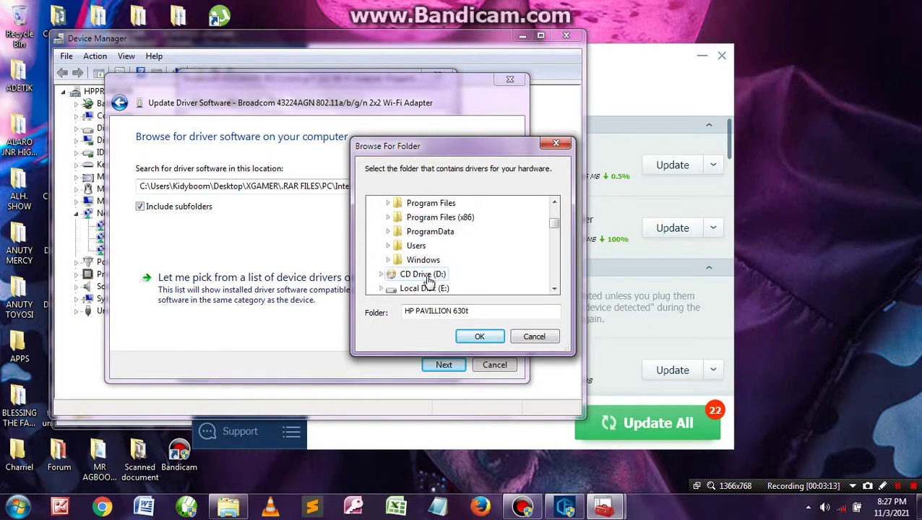
pyautogui.click(388, 232)
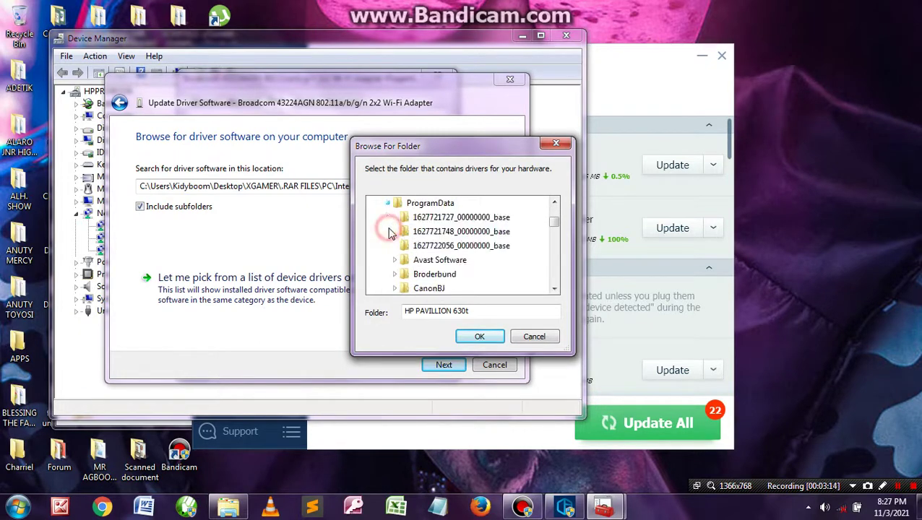
pyautogui.scroll(-3, 437, 253)
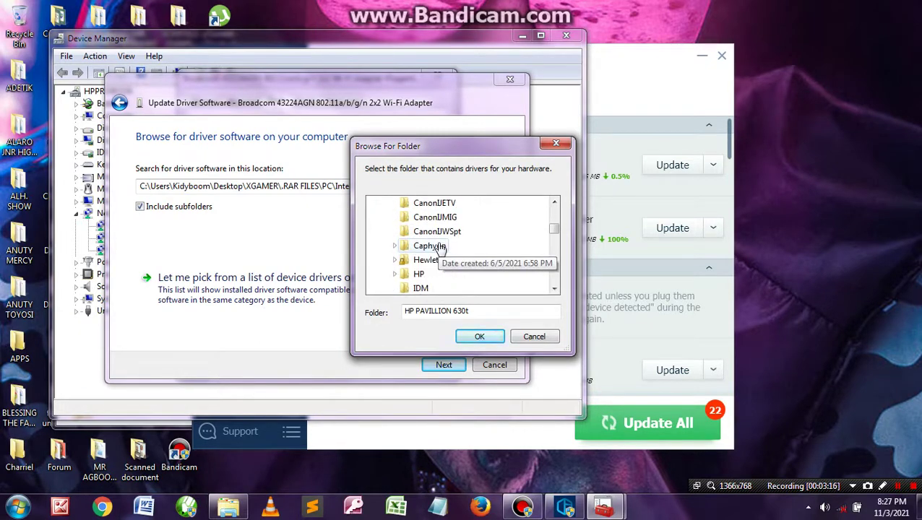
pyautogui.scroll(7, 439, 249)
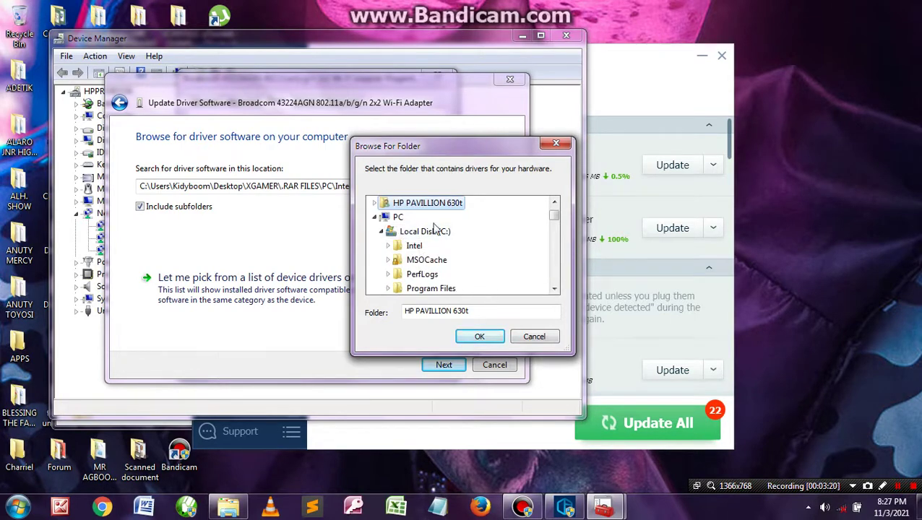
pyautogui.scroll(-3, 434, 246)
pyautogui.click(193, 217)
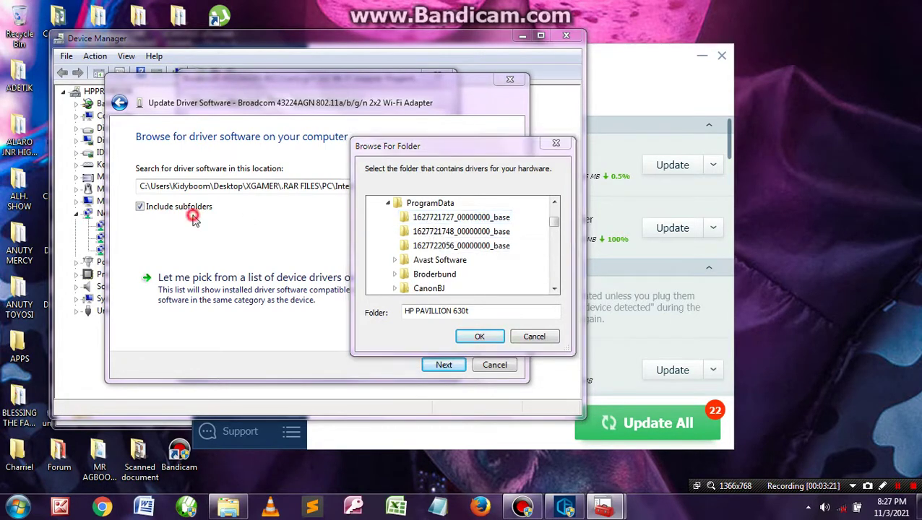
pyautogui.click(556, 143)
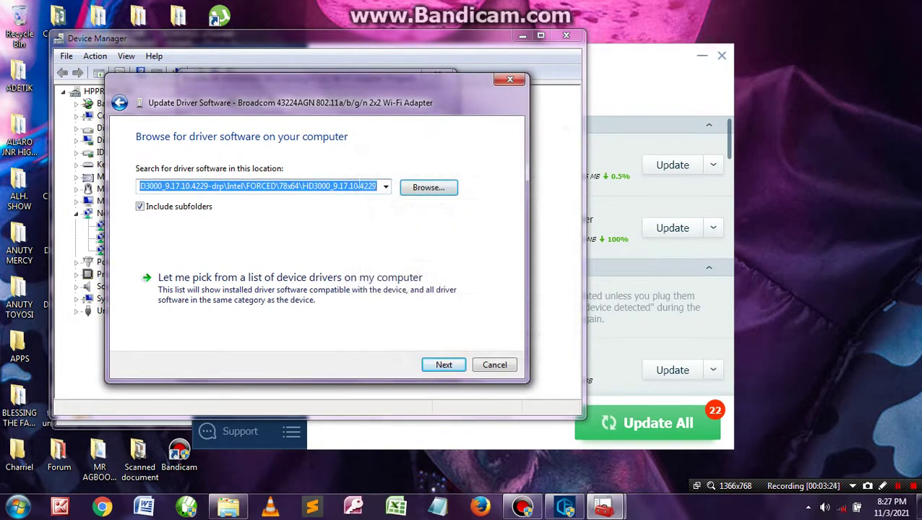
# Run the driver update from the copied folder path ending in DriverEasy\drivers\spezwne2.4rg, and close the wizard, adapter properties and Device Manager.
pyautogui.hotkey('ctrl', 'v')
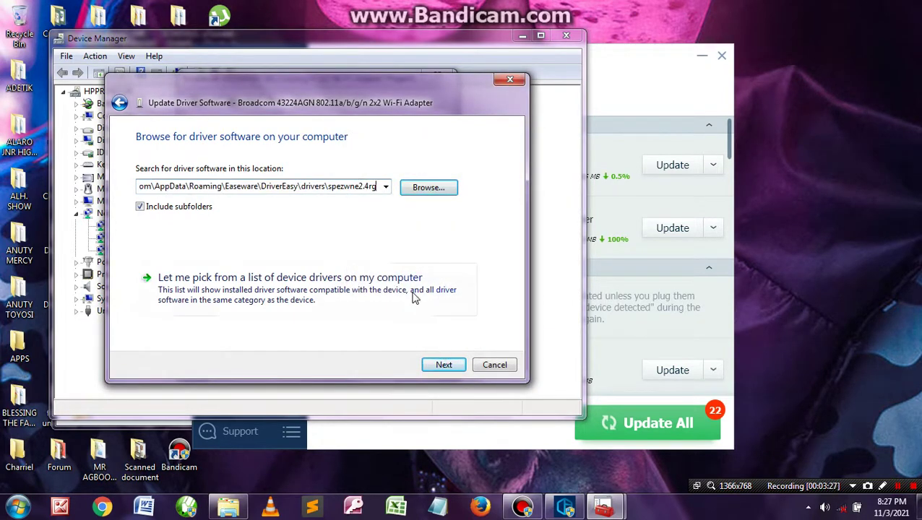
pyautogui.click(442, 365)
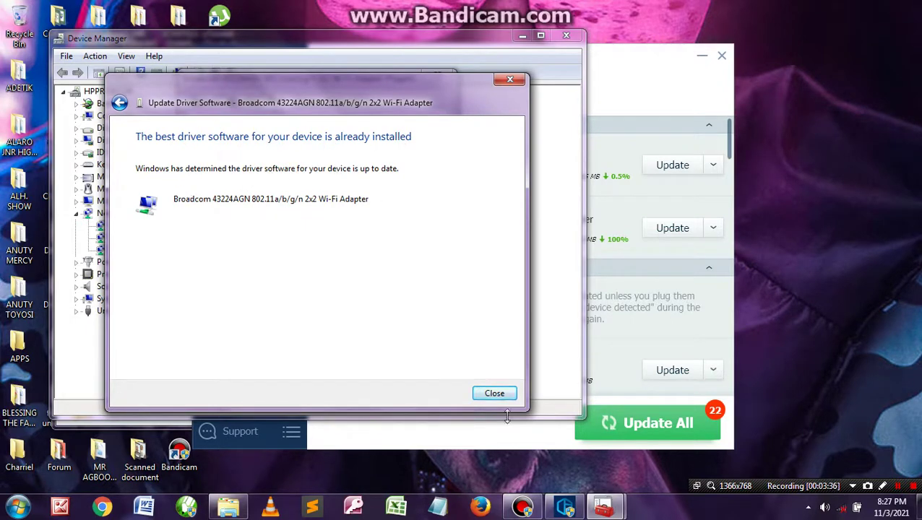
pyautogui.click(494, 393)
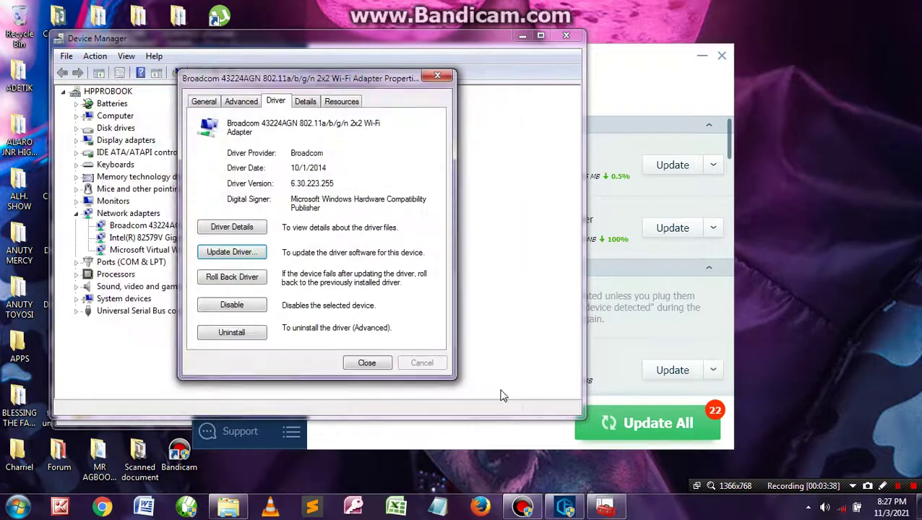
pyautogui.click(366, 363)
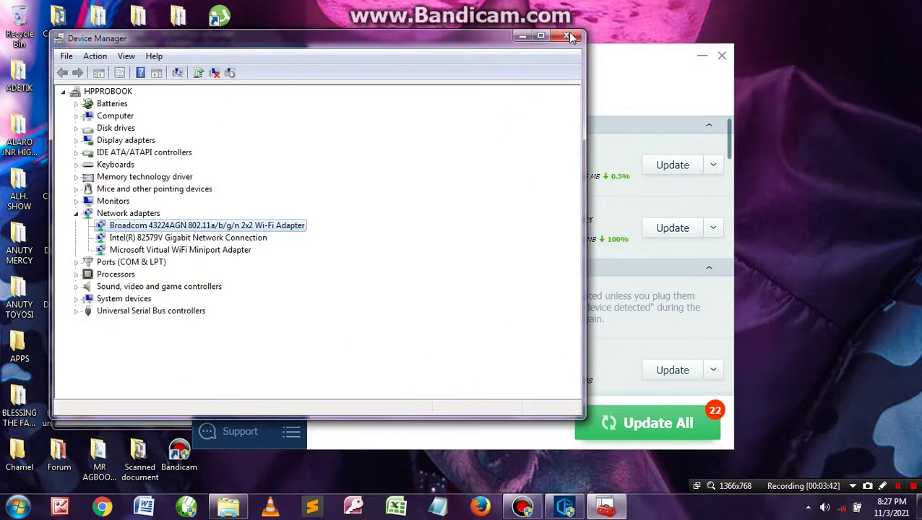
pyautogui.click(566, 35)
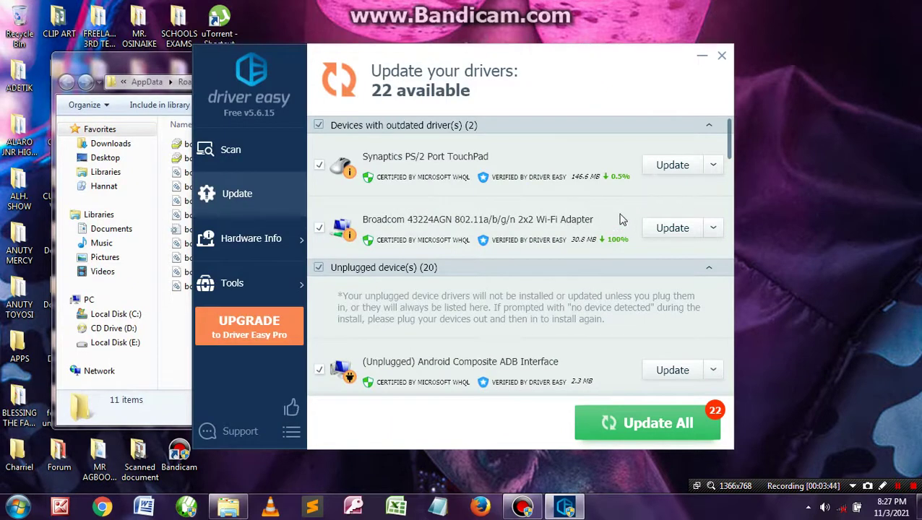